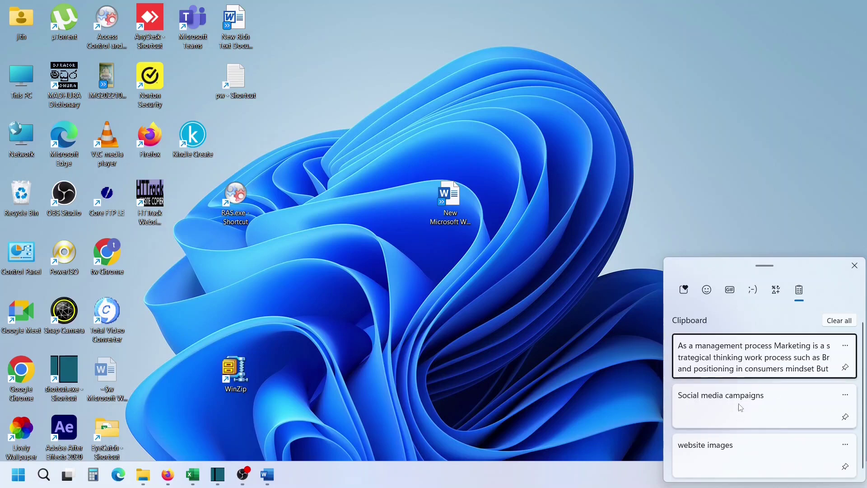
Switch to the open Word document and copy "abcd" from the Test 1 line to the end of the Test 3 line
click(268, 478)
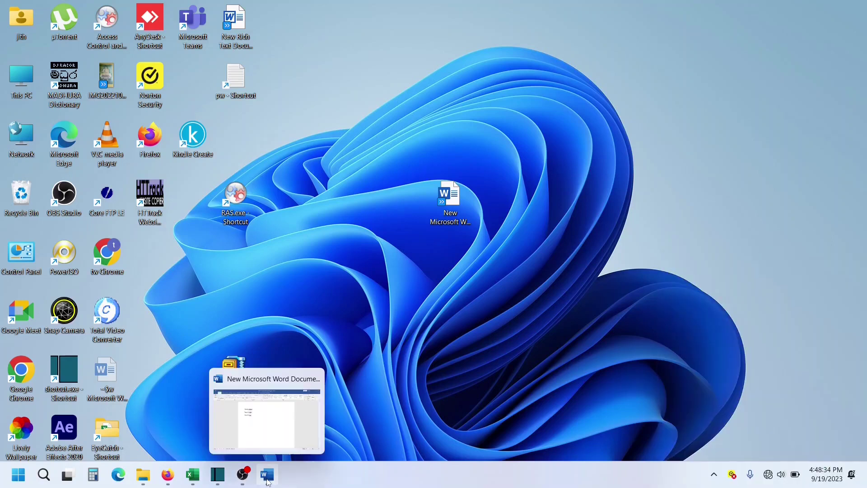
click(272, 429)
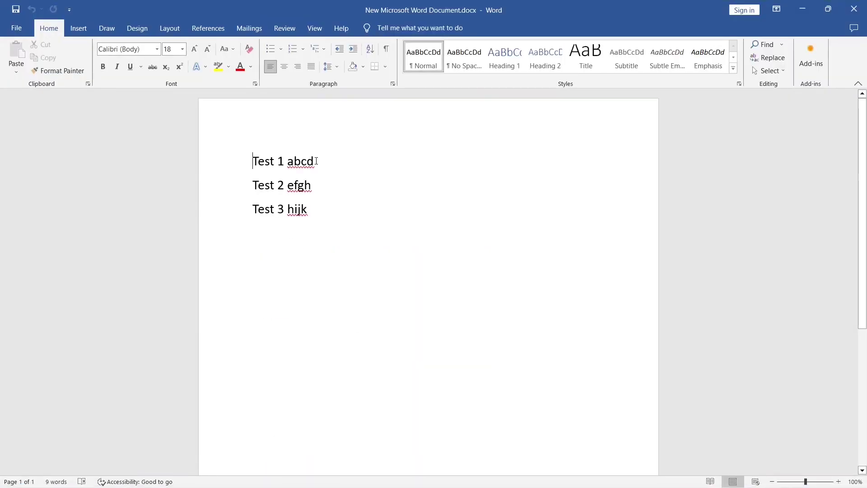
drag(314, 161, 287, 159)
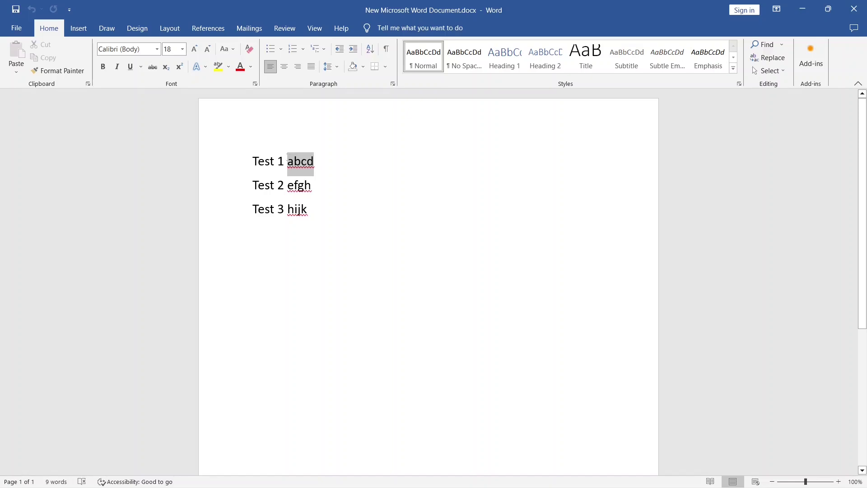
right_click(311, 170)
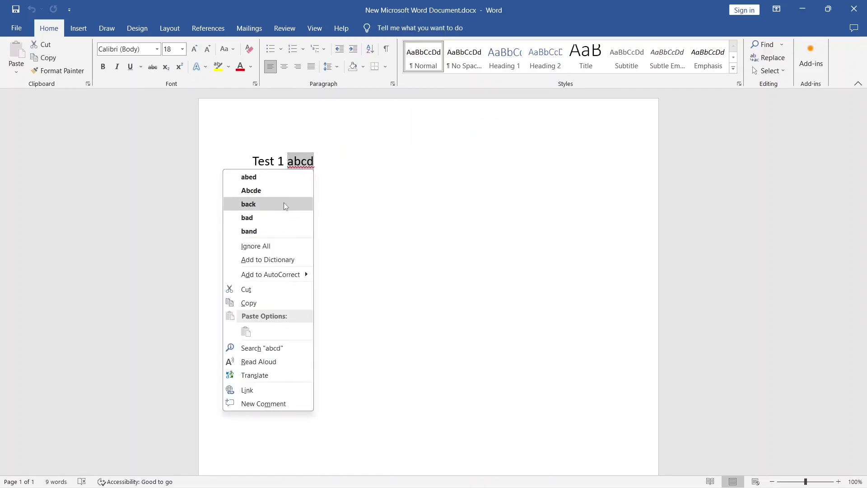
click(252, 304)
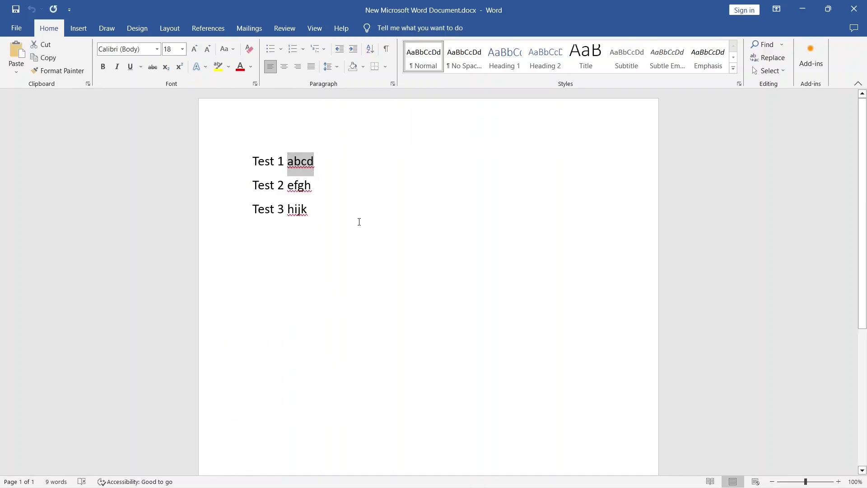
click(317, 209)
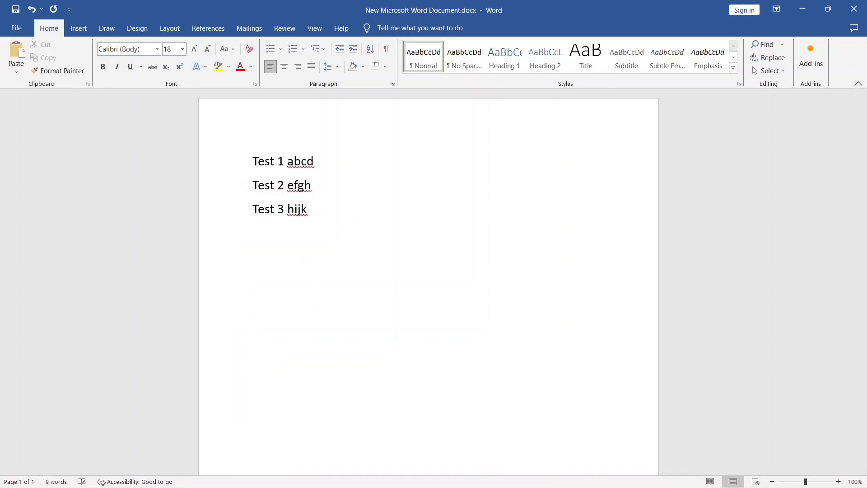
right_click(312, 208)
click(333, 276)
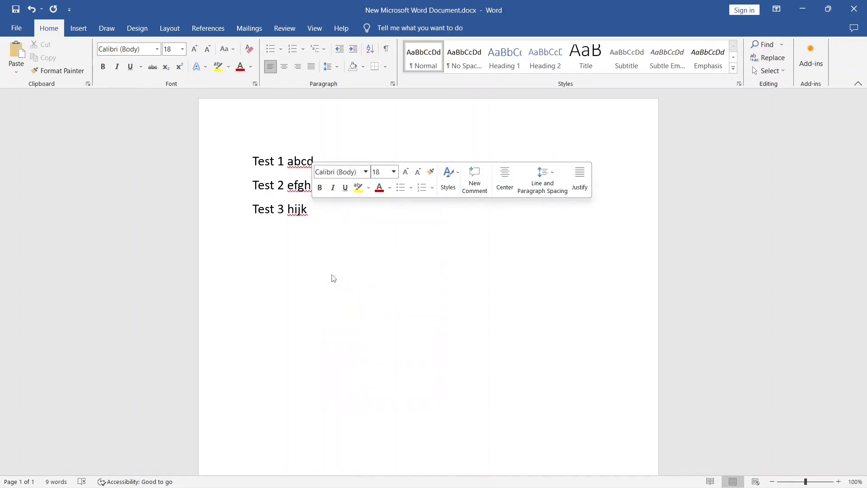
Copy "efgh" from the Test 2 line and paste it after "abcd" on the Test 1 line
drag(311, 185, 287, 186)
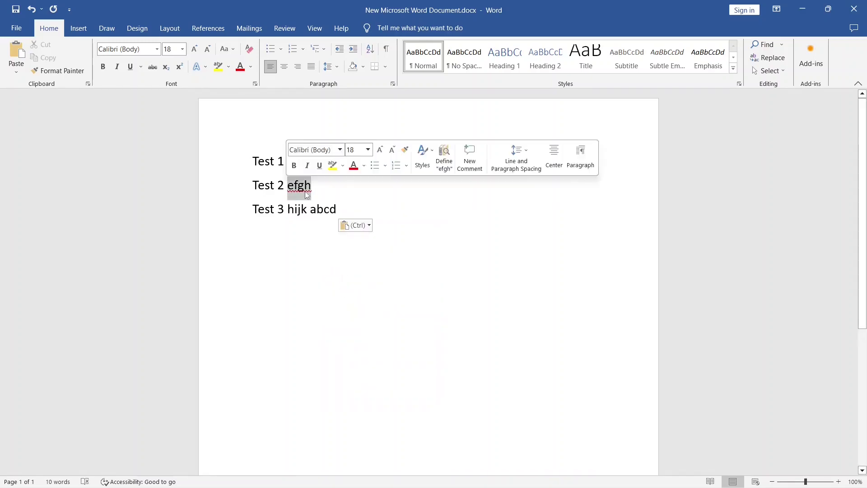
right_click(288, 187)
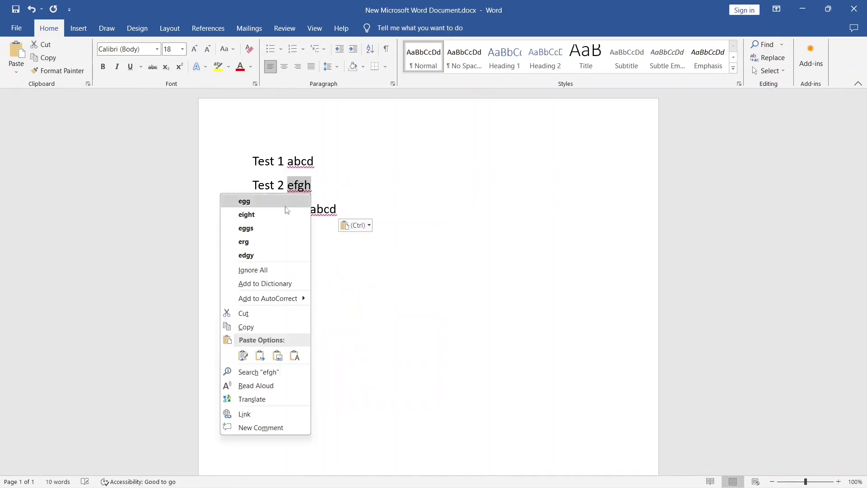
click(252, 326)
click(345, 159)
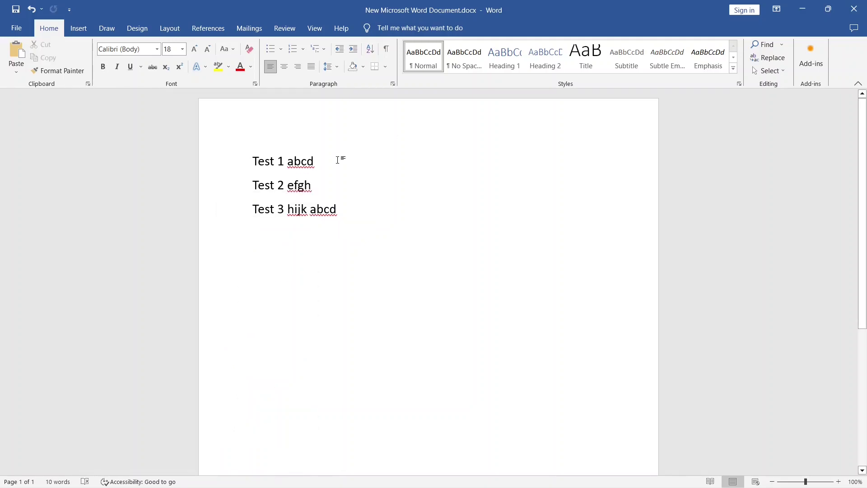
key(ctrl+v)
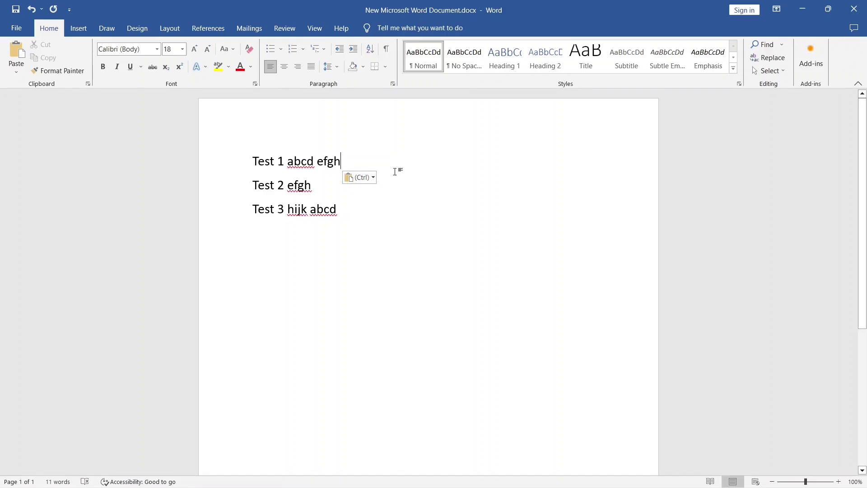
View the clipboard history beside the text, then return to the document and restore its window to a smaller size
key(super+v)
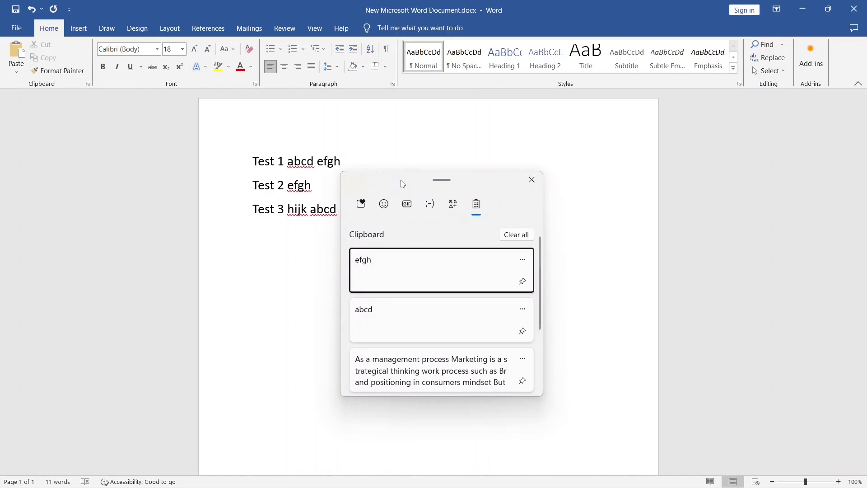
drag(401, 183, 572, 188)
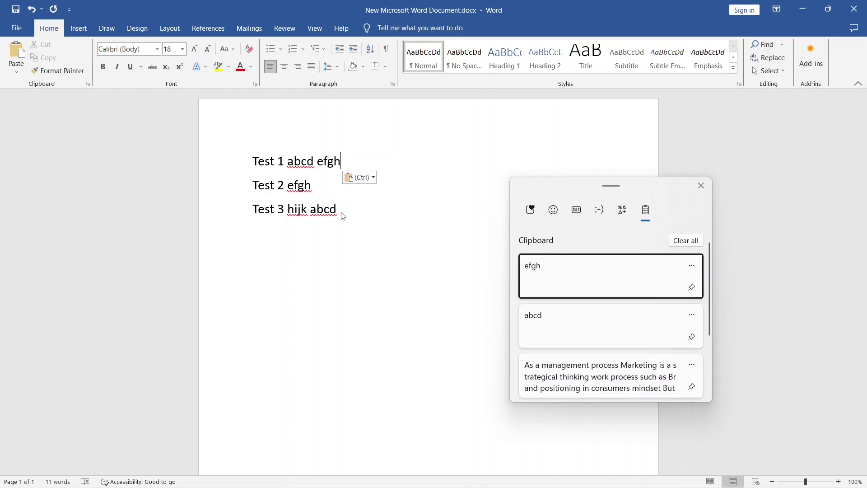
click(278, 186)
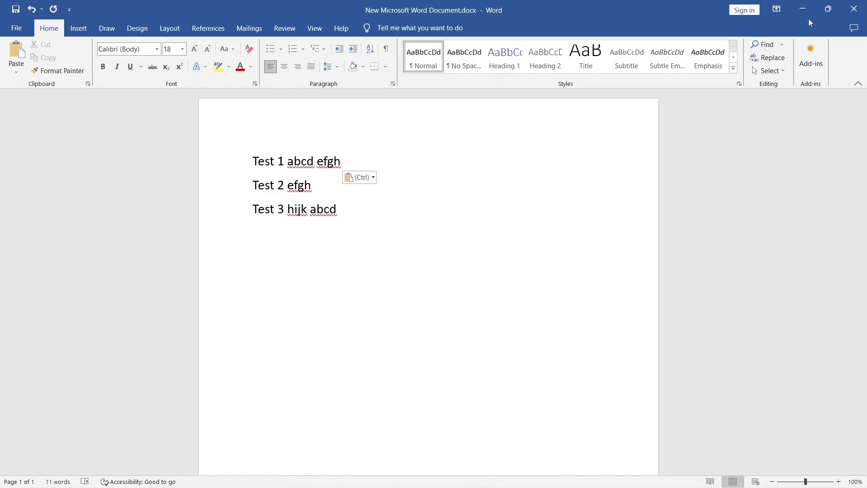
click(827, 10)
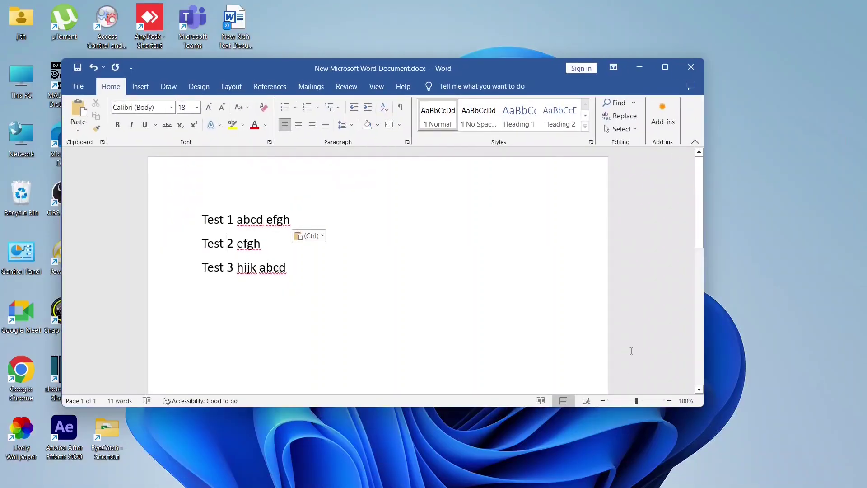
key(super)
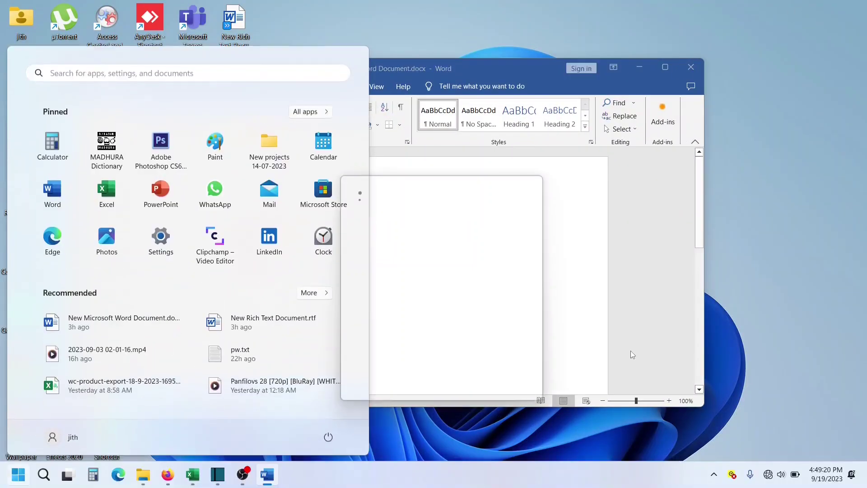
key(super+v)
key(Escape)
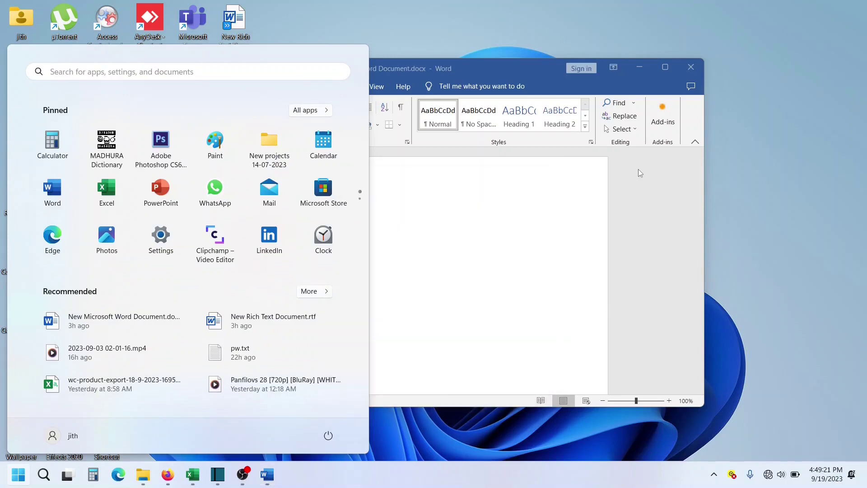
click(524, 73)
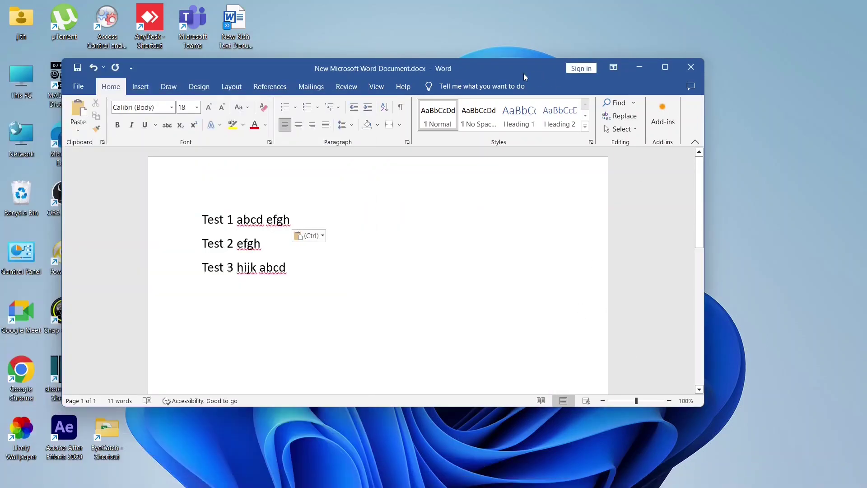
Insert "abcd" from the clipboard history before the 2 on the Test 2 line
key(super+v)
drag(316, 266, 507, 222)
click(227, 248)
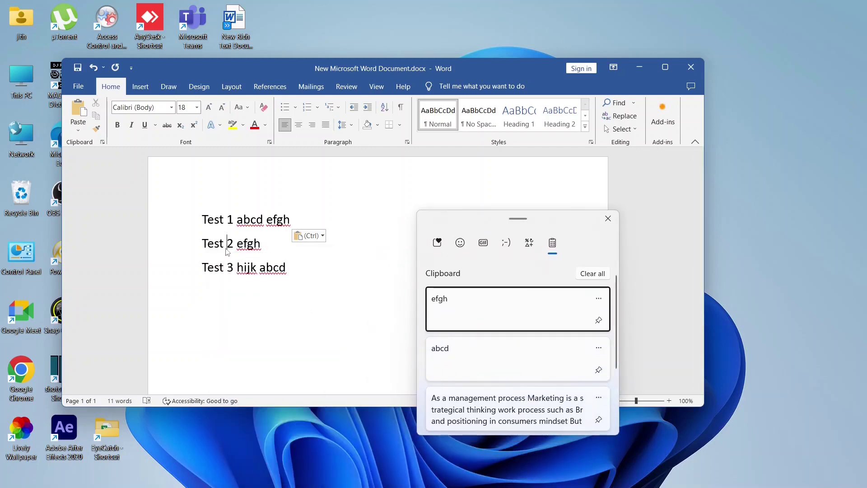
click(484, 359)
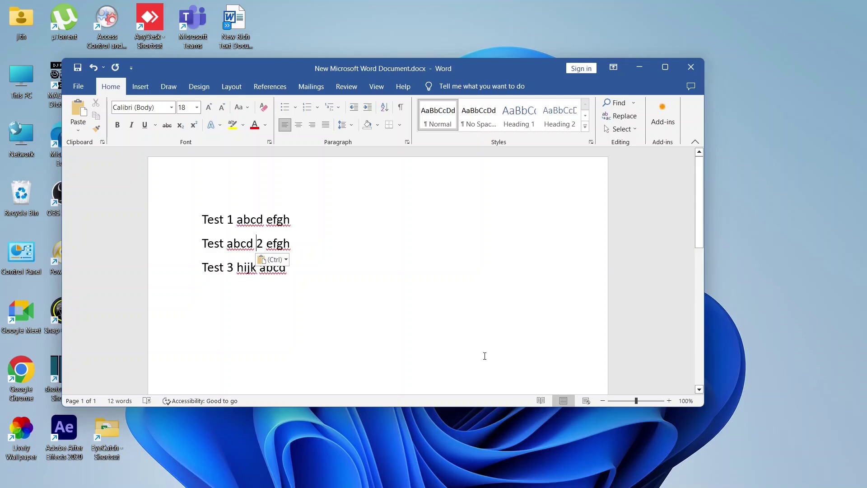
Look through the clipboard history entries with the history moved clear of the text, and place the cursor after the Test 2 line
mouse_move(423, 482)
key(super+v)
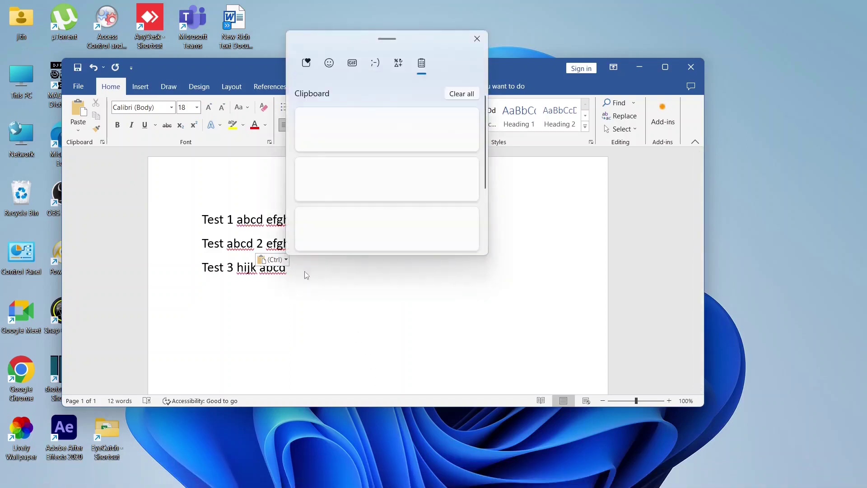
scroll(427, 201, down, 3)
scroll(422, 176, up, 3)
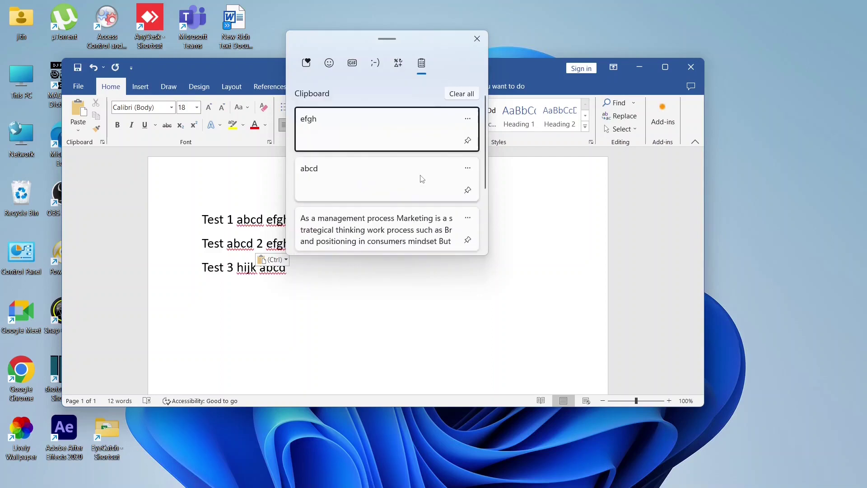
drag(418, 39, 660, 68)
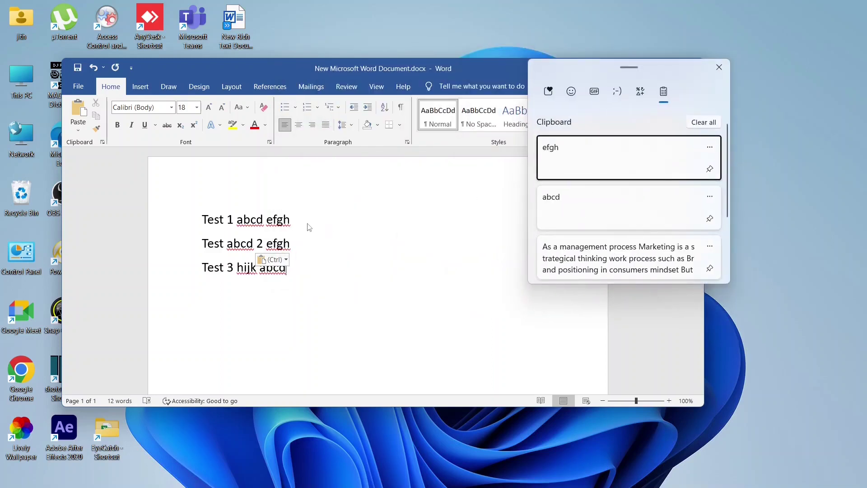
click(298, 247)
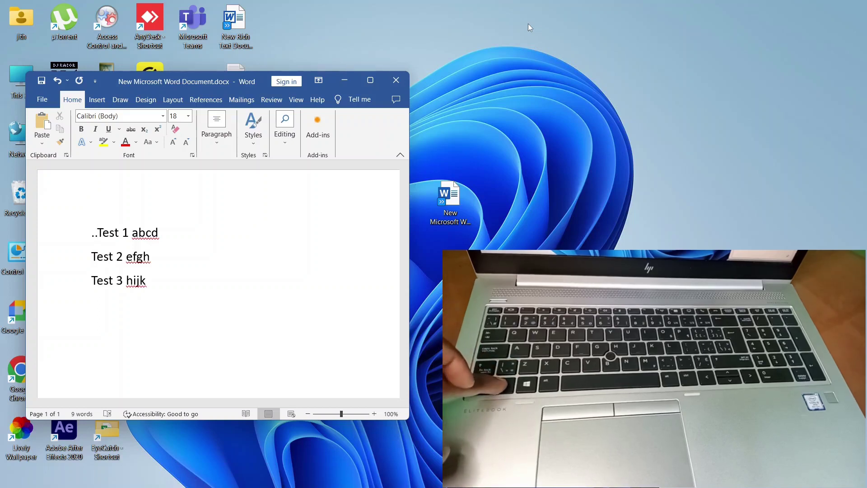
Capture a full-screen snip and open it in the Snipping Tool for markup
key(super+shift+s)
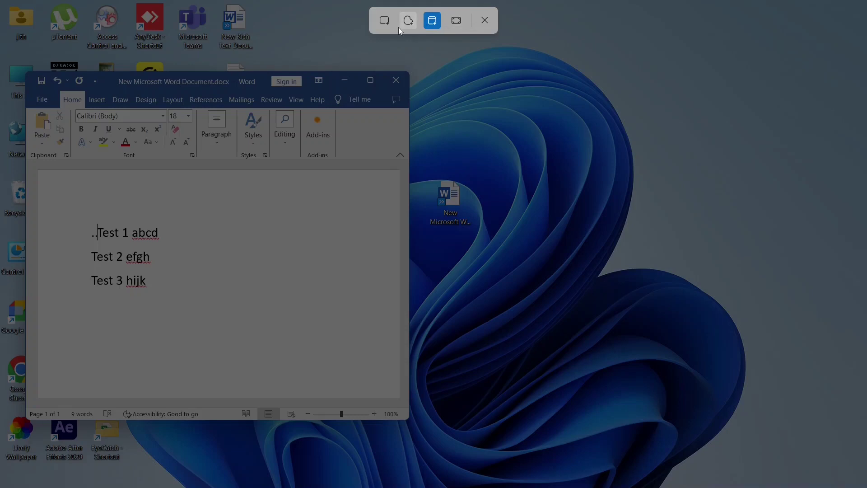
click(459, 23)
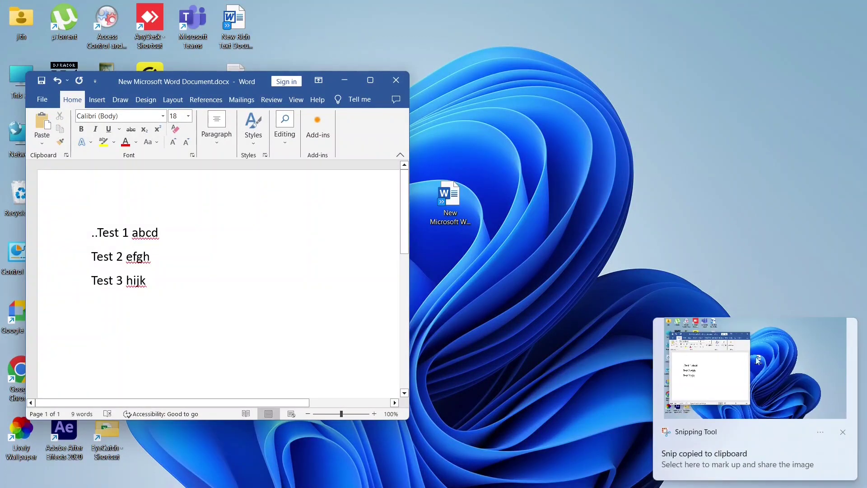
click(750, 374)
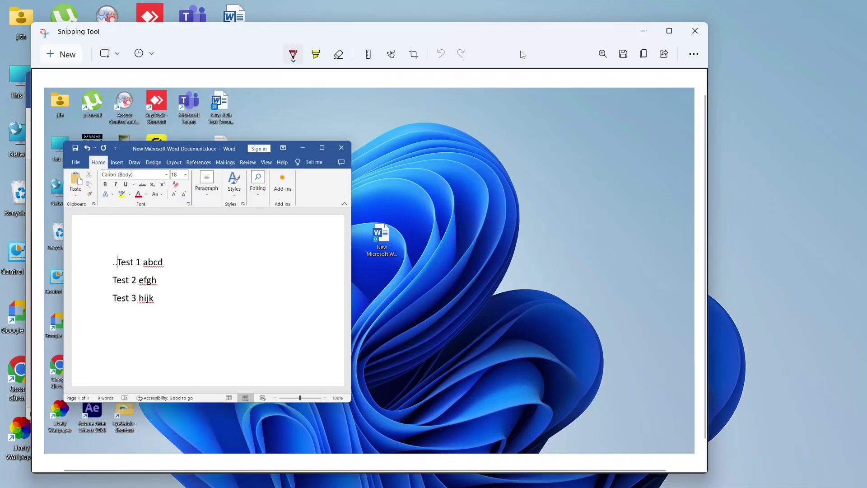
Bring up the save options for the snip, dismiss them without saving, and close the Snipping Tool
click(623, 54)
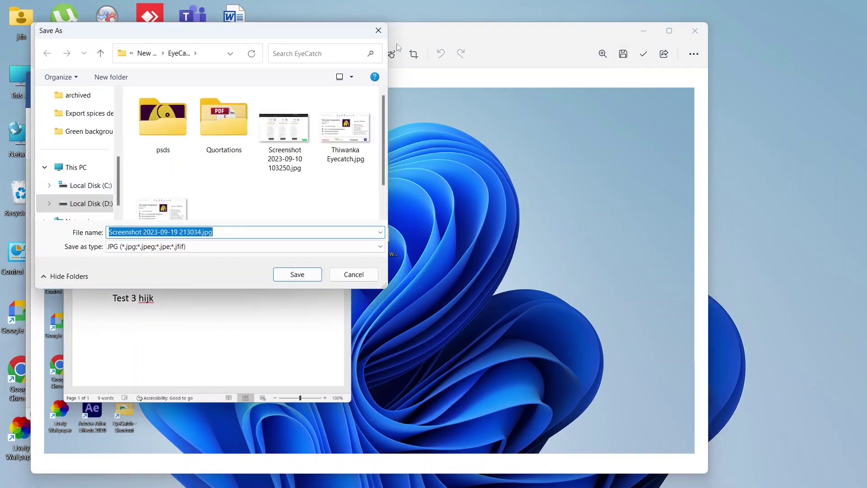
click(378, 30)
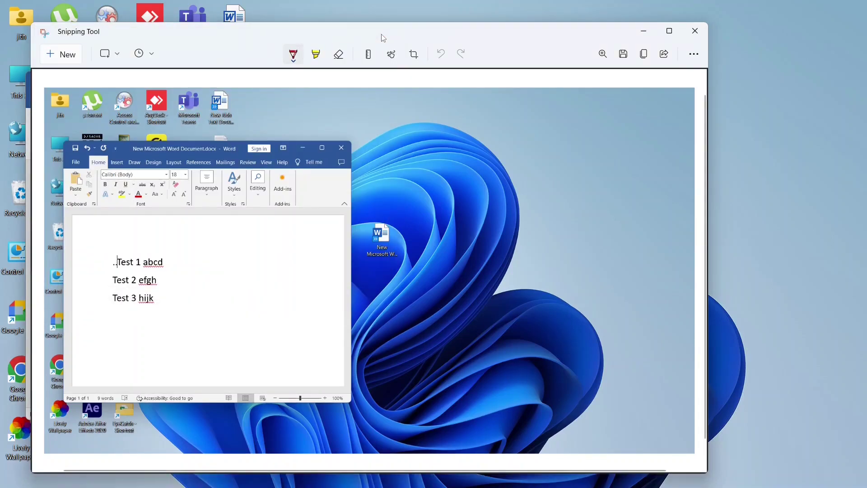
click(694, 31)
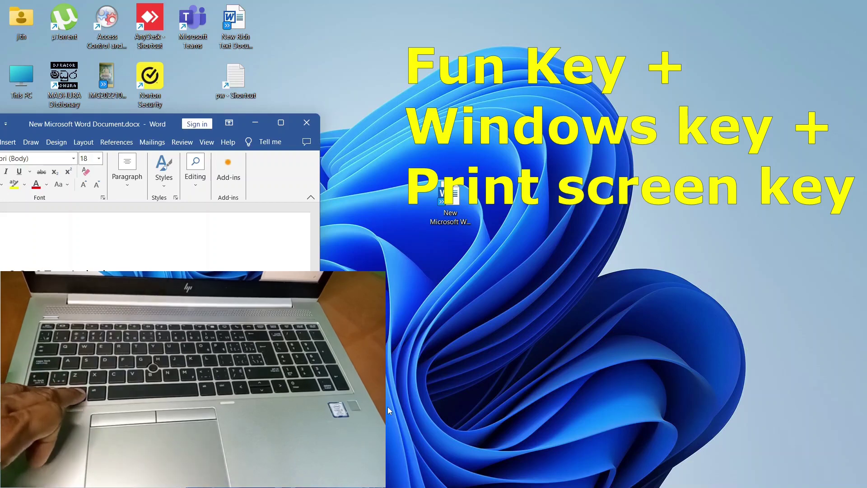
Save a full-screen screenshot automatically as a file and open Screenshot (19).png from the Screenshots folder inside Pictures
key(super+Print)
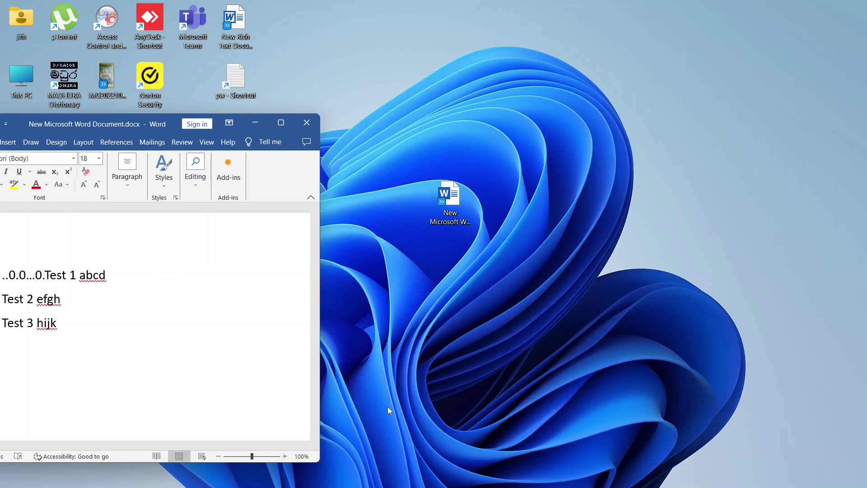
click(23, 37)
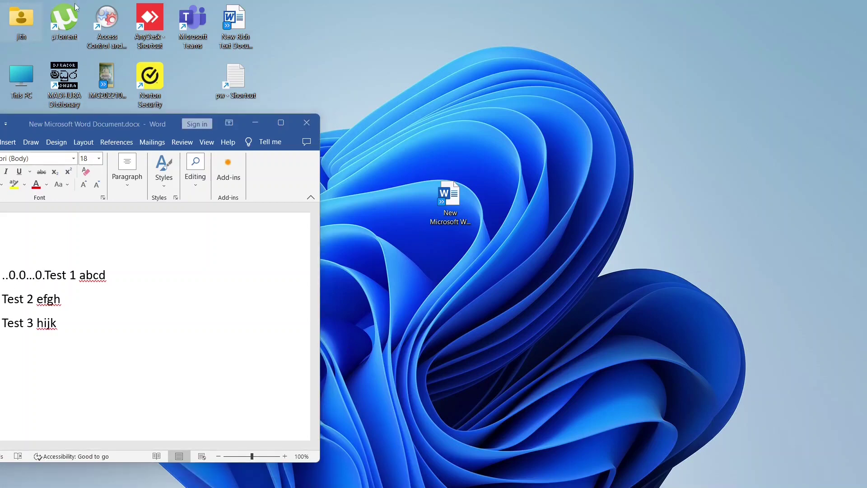
key(Return)
click(146, 186)
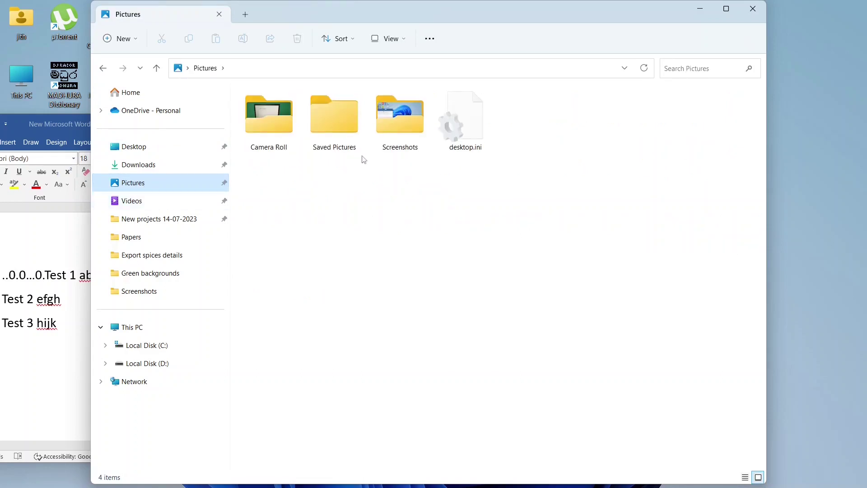
double_click(397, 131)
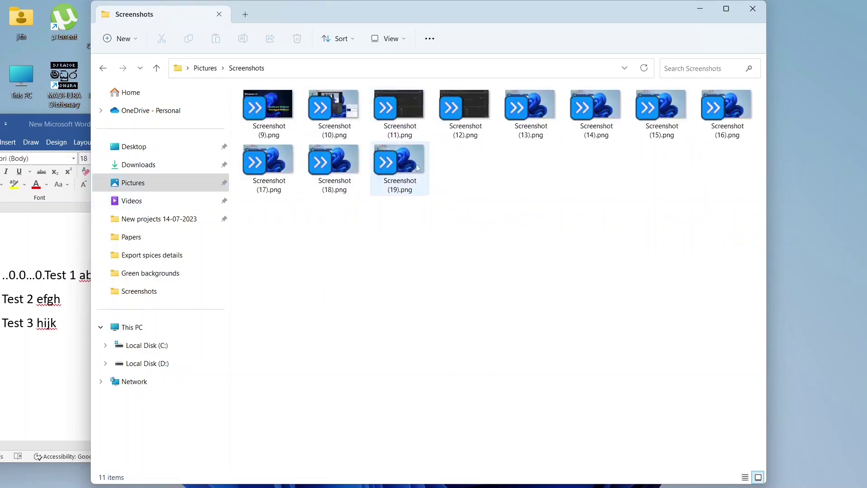
double_click(425, 192)
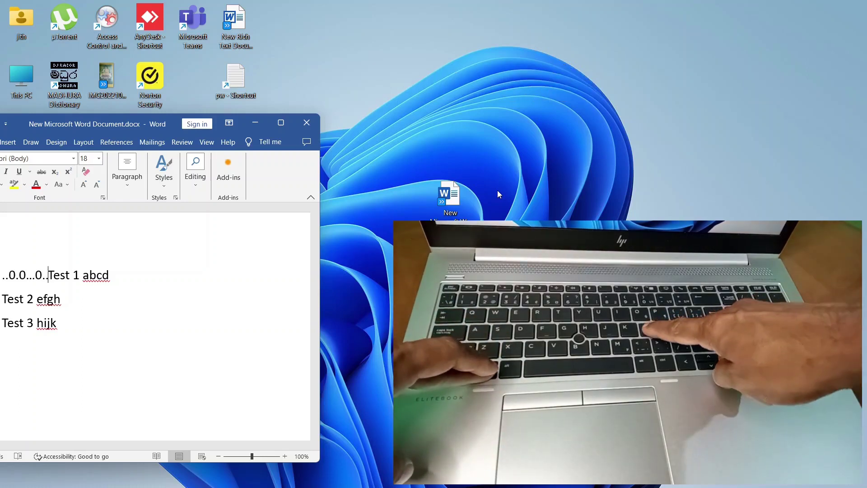
Lock the computer, and after returning to the desktop open a File Explorer window
key(super+l)
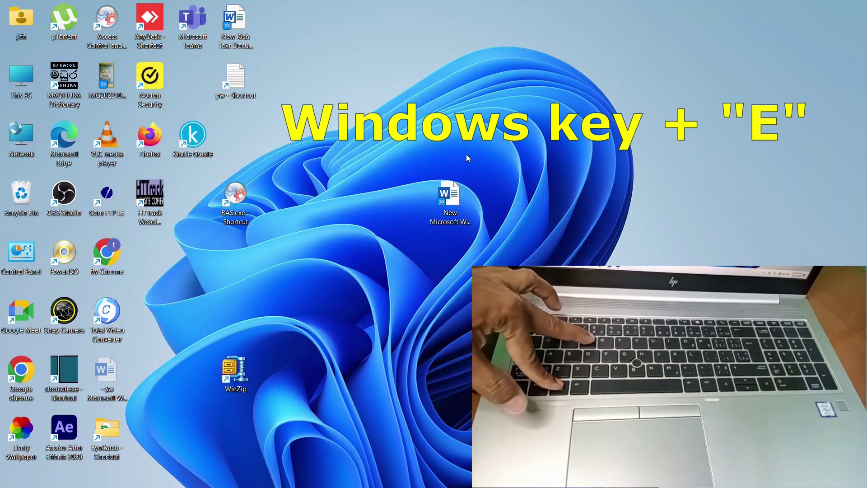
key(super+e)
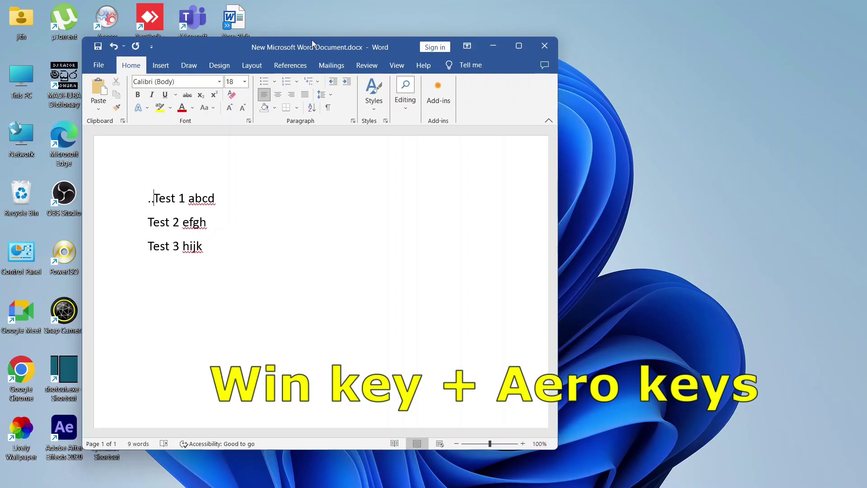
Reposition the Word window, snap it to the right half of the display, and move it through the upper-right to the upper-left quarter
drag(313, 42, 364, 46)
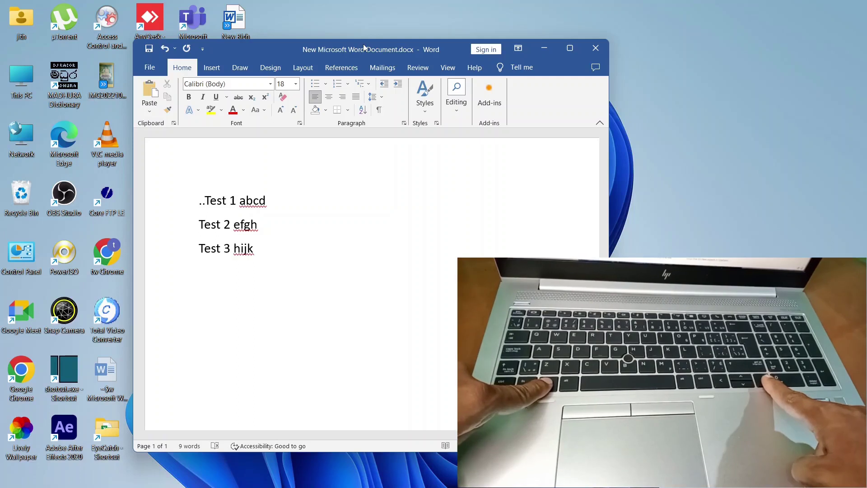
key(super+Right)
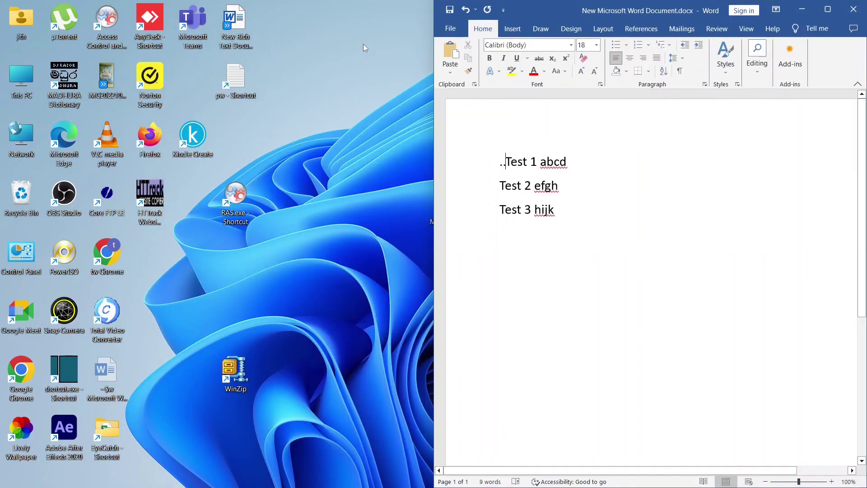
key(super+Up)
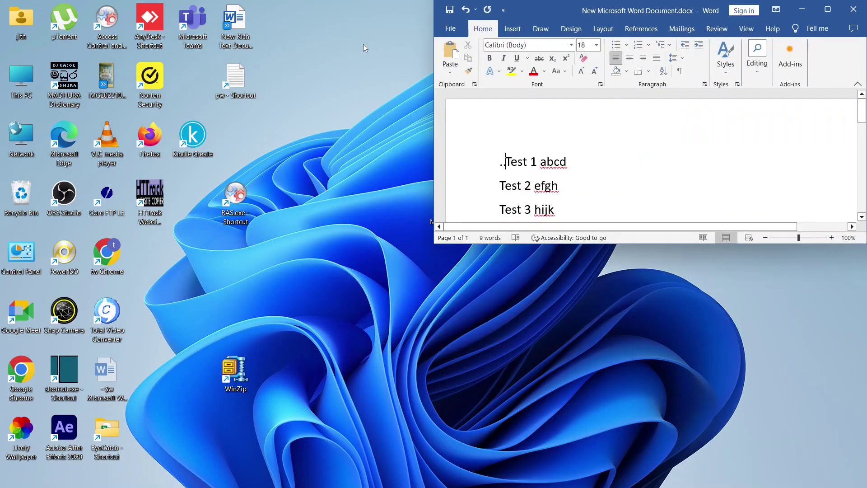
key(super+Left)
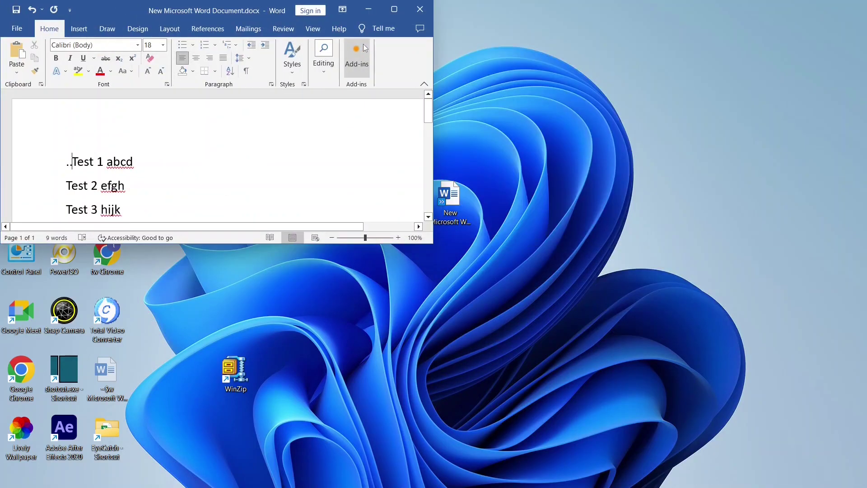
Expand the Word window to the left half, restore it to floating size, and snap it to the right half and back towards the left
key(super+Down)
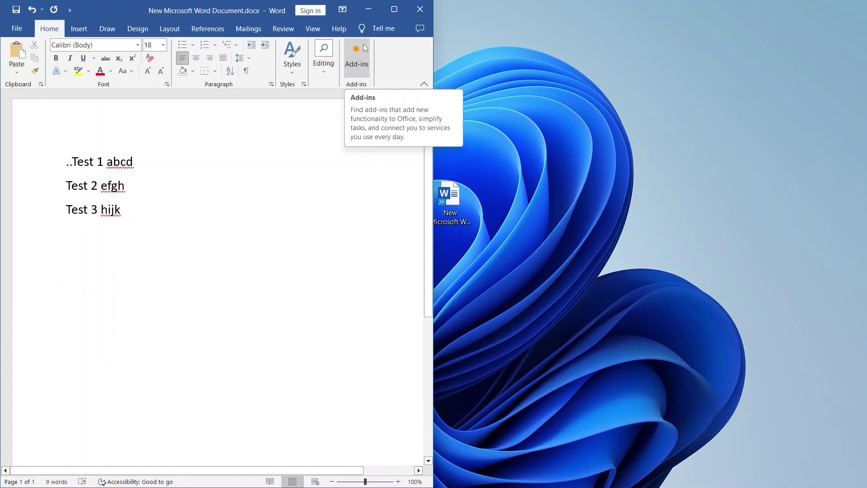
key(super+Down)
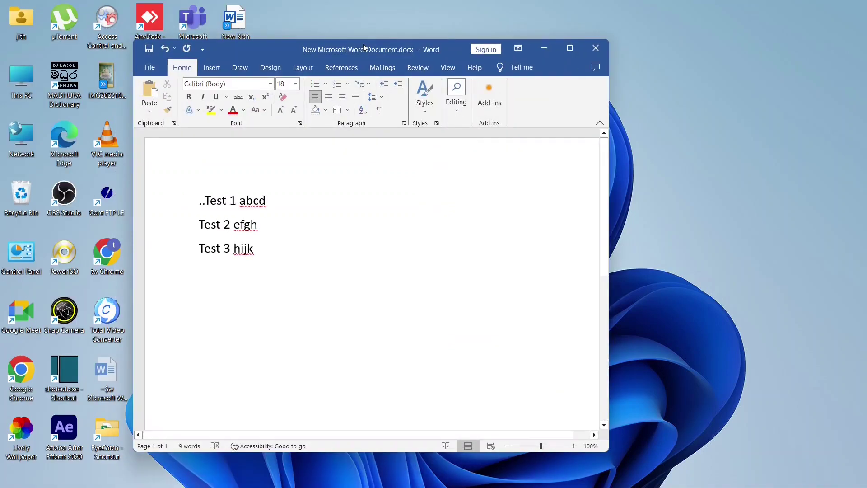
key(super+Right)
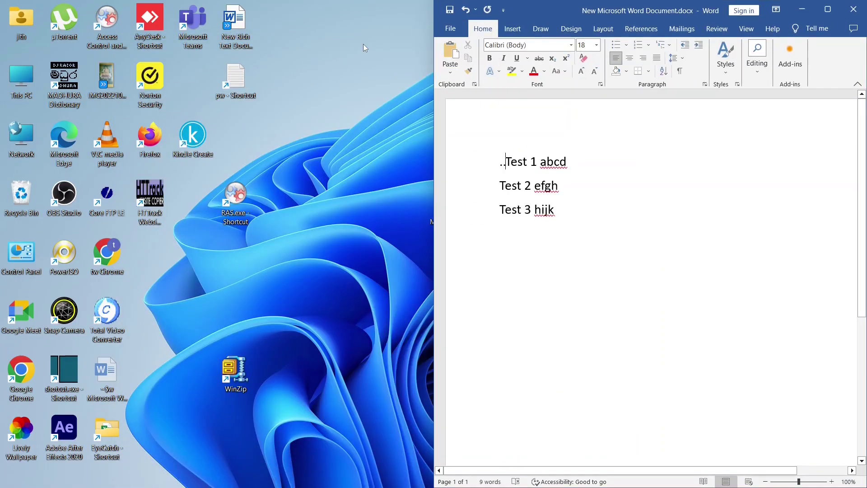
key(super+Left)
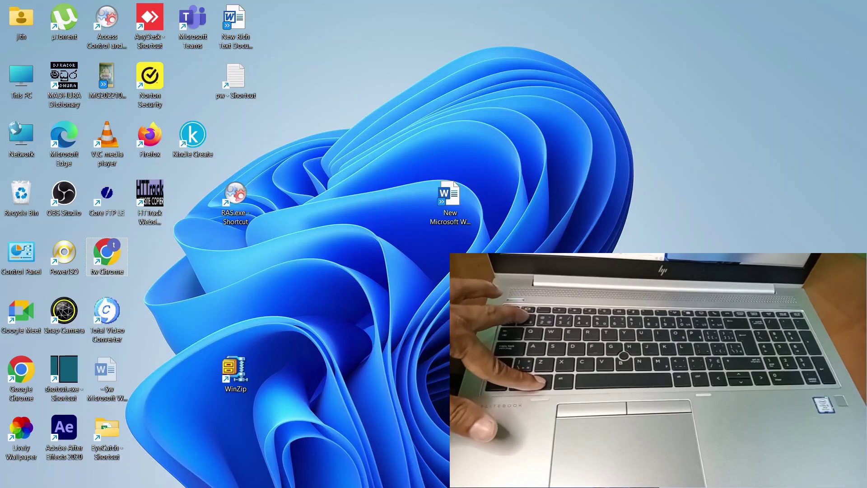
Launch the first four pinned taskbar apps by their position: Calculator, Edge, File Explorer and Firefox
key(super+Tab)
key(super+1)
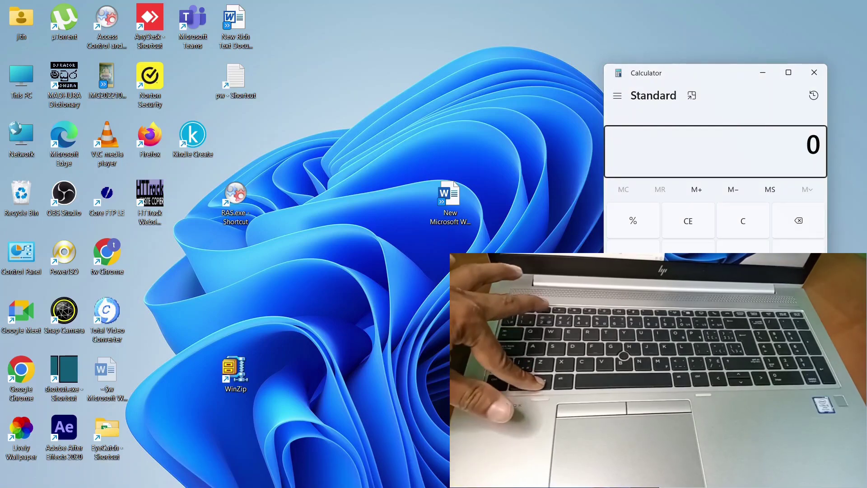
key(super+2)
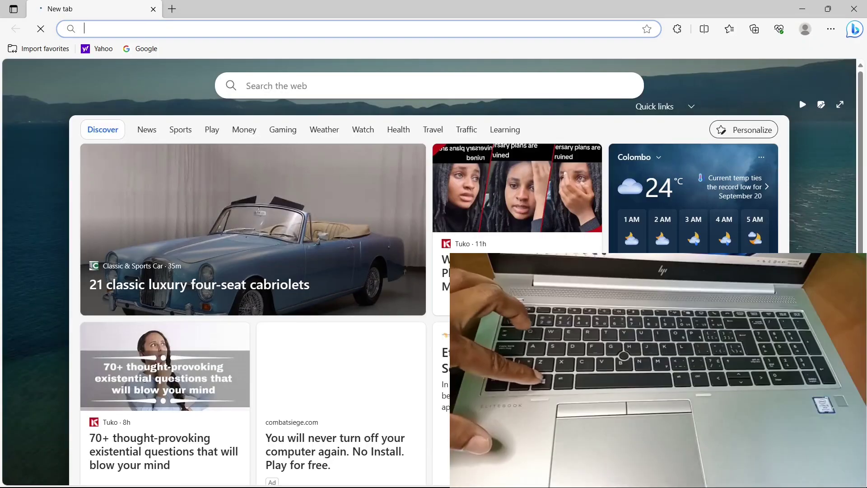
key(super+3)
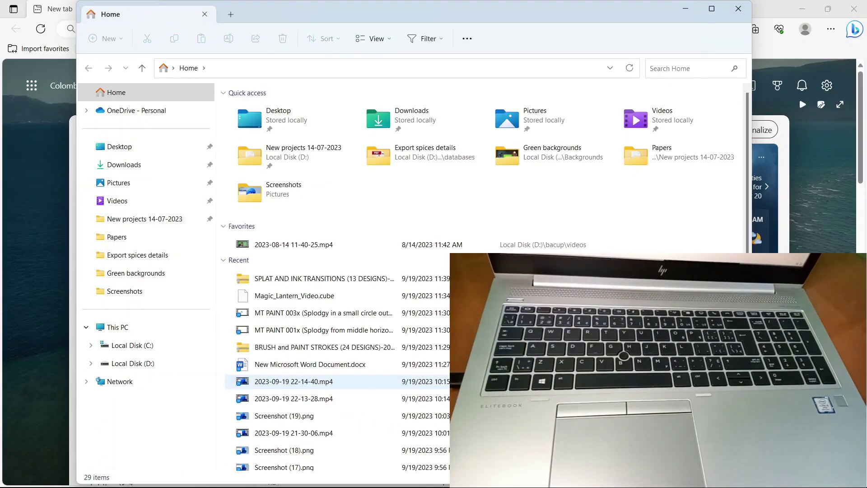
key(super+2)
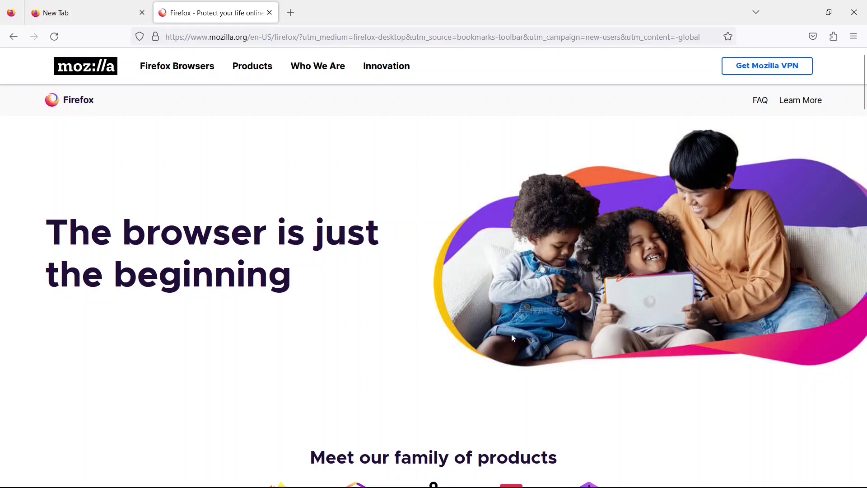
Minimize the Firefox, File Explorer and Edge windows, and close Calculator
click(803, 12)
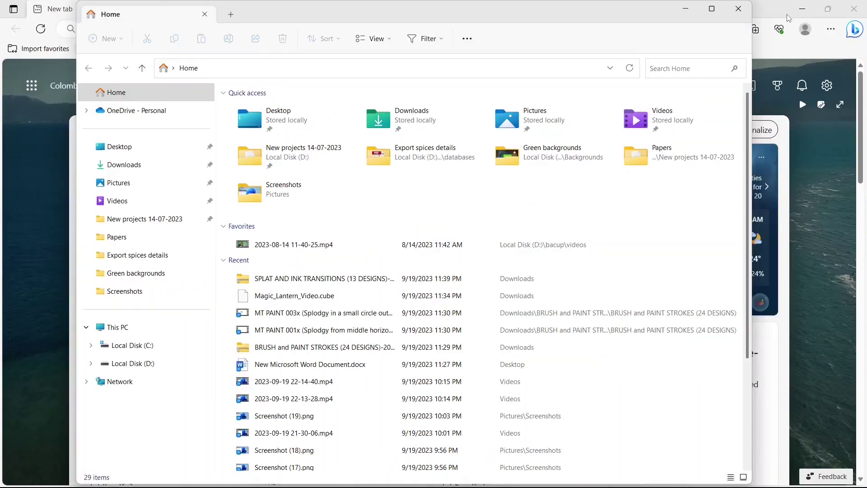
click(691, 12)
click(802, 10)
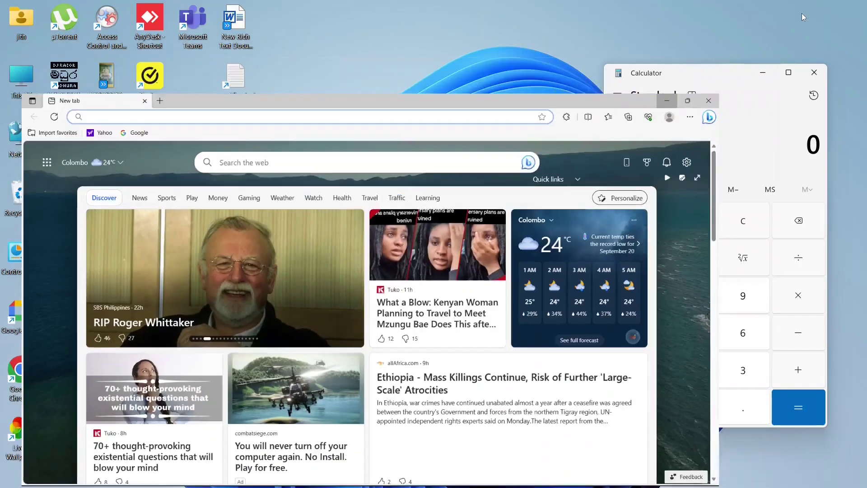
click(814, 72)
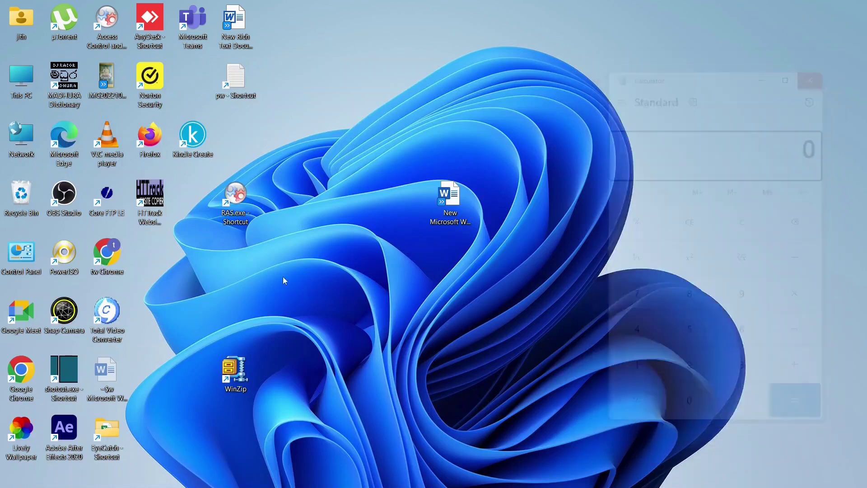
mouse_move(21, 473)
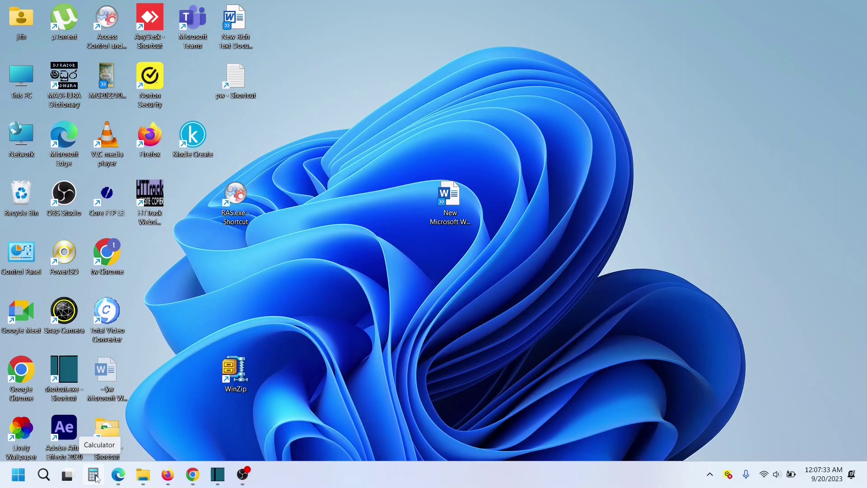
mouse_move(71, 481)
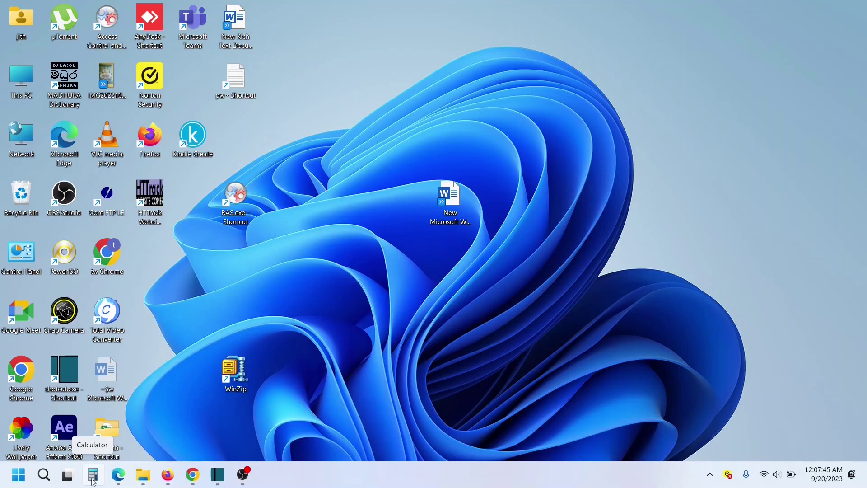
mouse_move(123, 482)
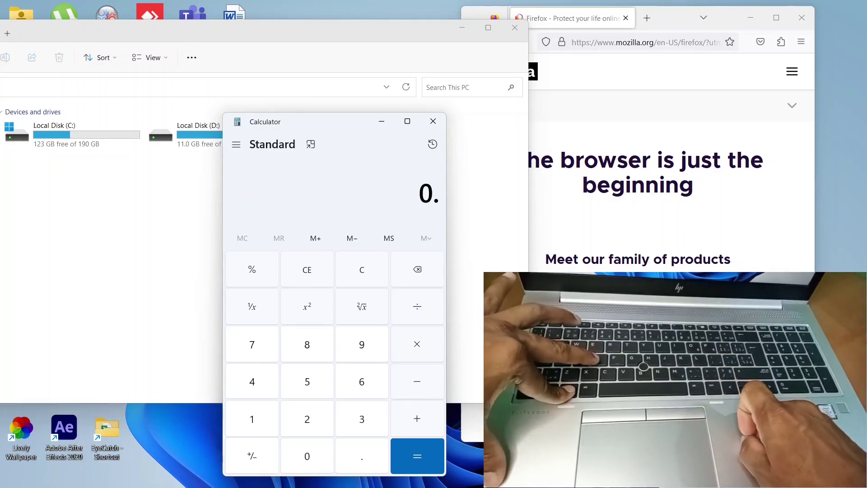
Minimize all open windows to show the desktop, and restore them
key(super+d)
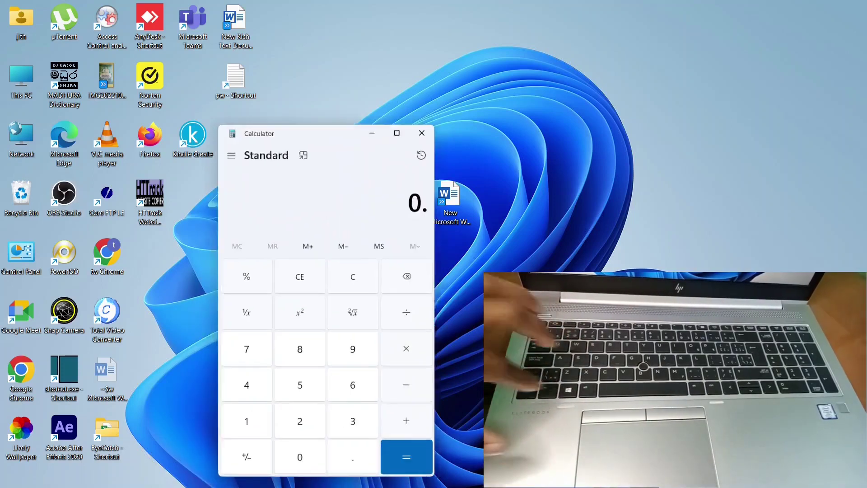
key(super+d)
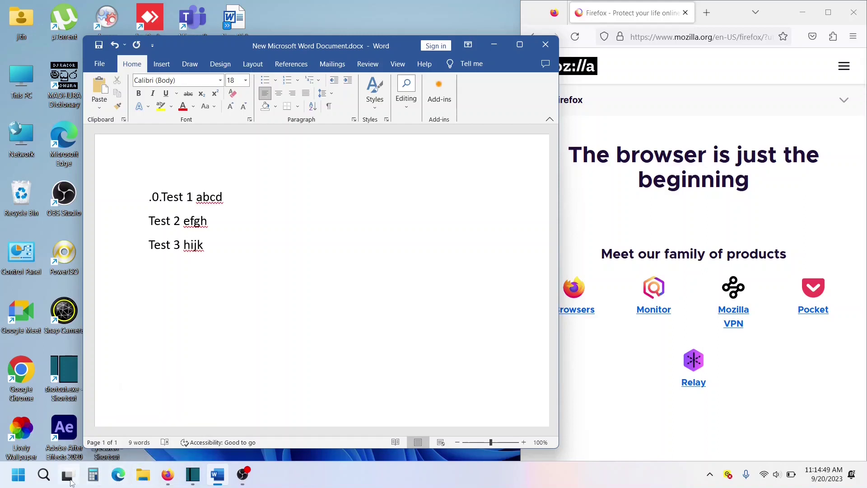
Bring up Task View and switch from Desktop 1 to Desktop 2
mouse_move(66, 482)
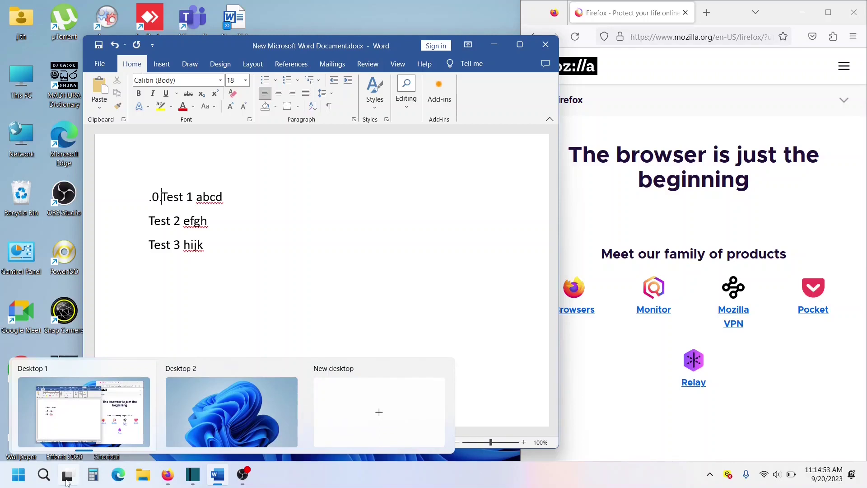
click(67, 479)
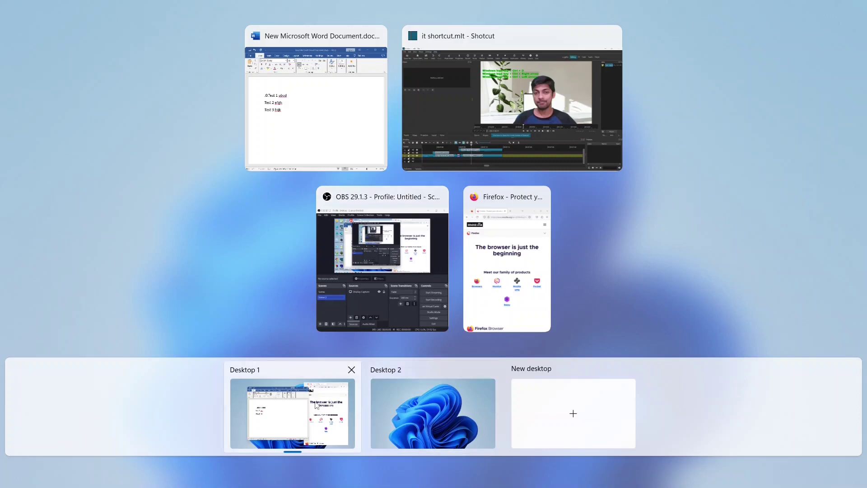
click(425, 399)
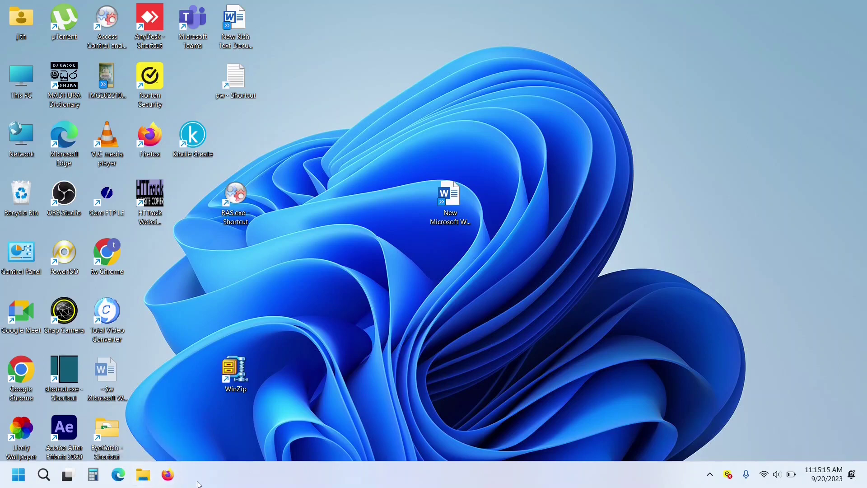
Create a third virtual desktop and switch to it
click(72, 480)
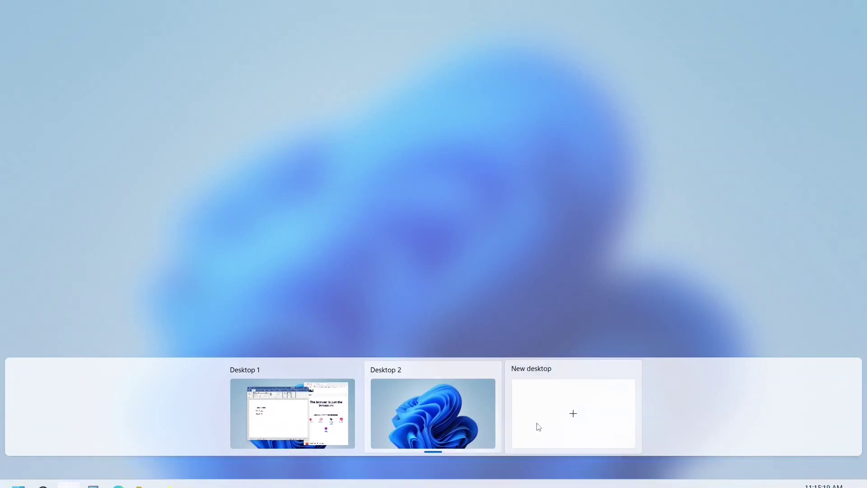
click(570, 414)
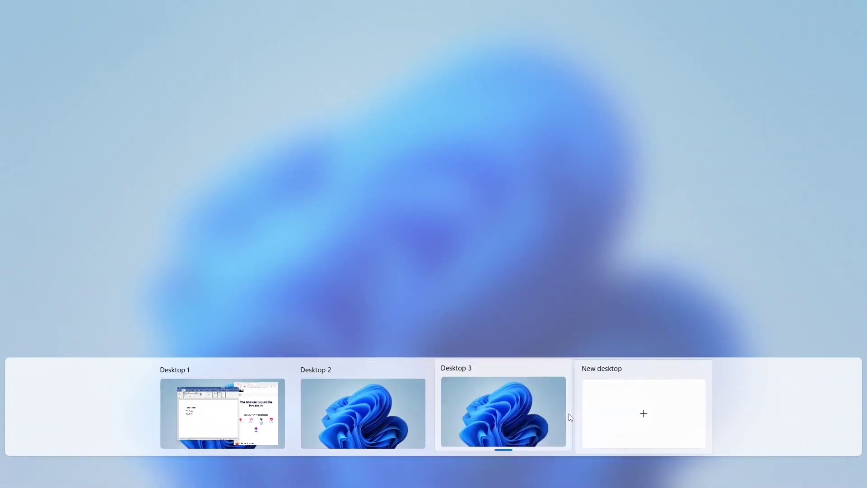
click(523, 404)
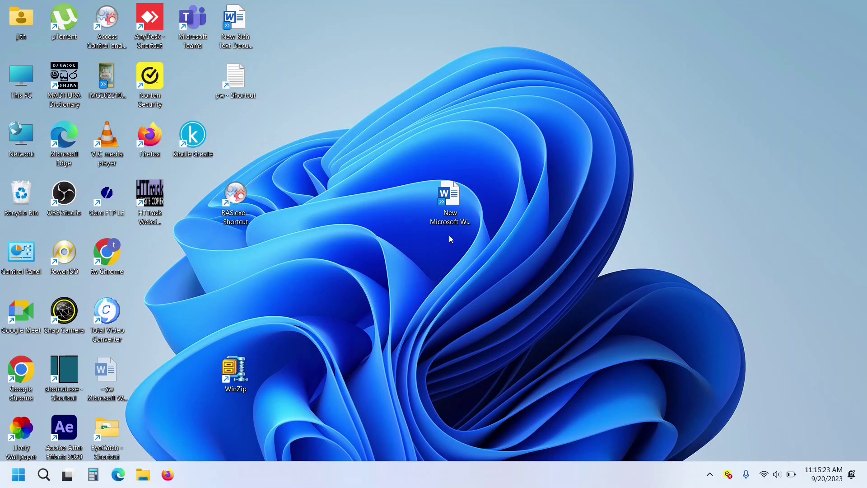
Return to Desktop 1 through Task View, and switch back and forth between it and the adjacent virtual desktop
click(70, 478)
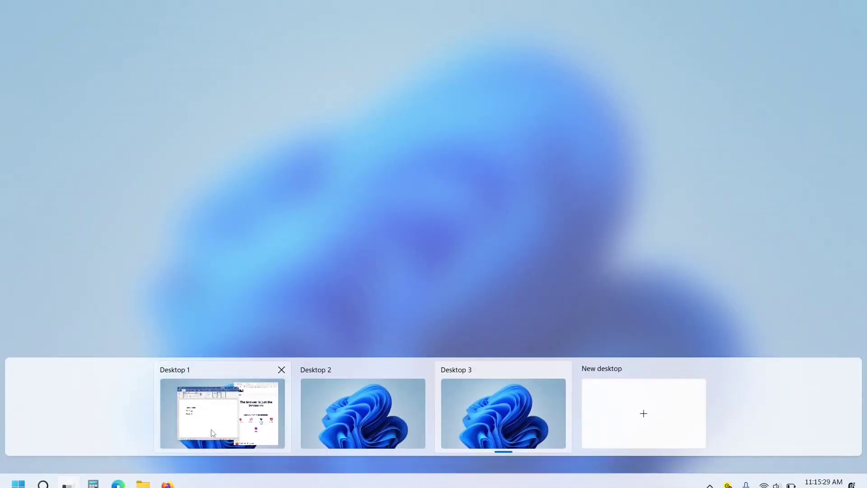
click(233, 420)
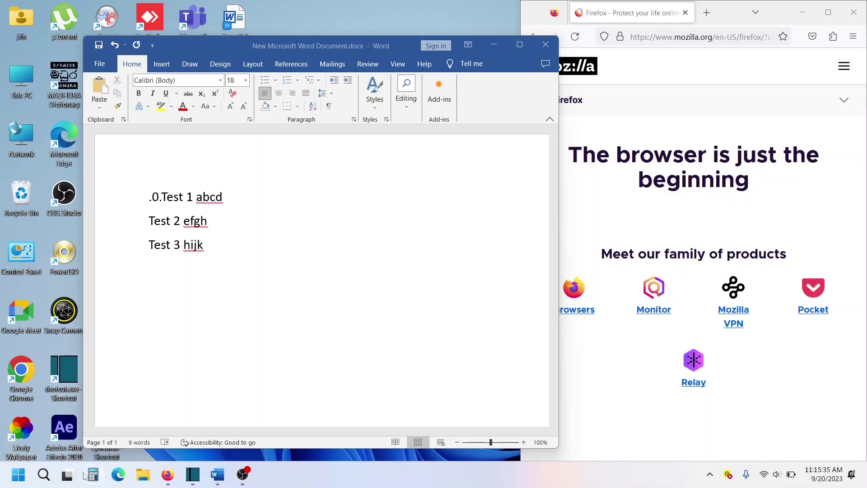
mouse_move(72, 481)
key(ctrl+super+Right)
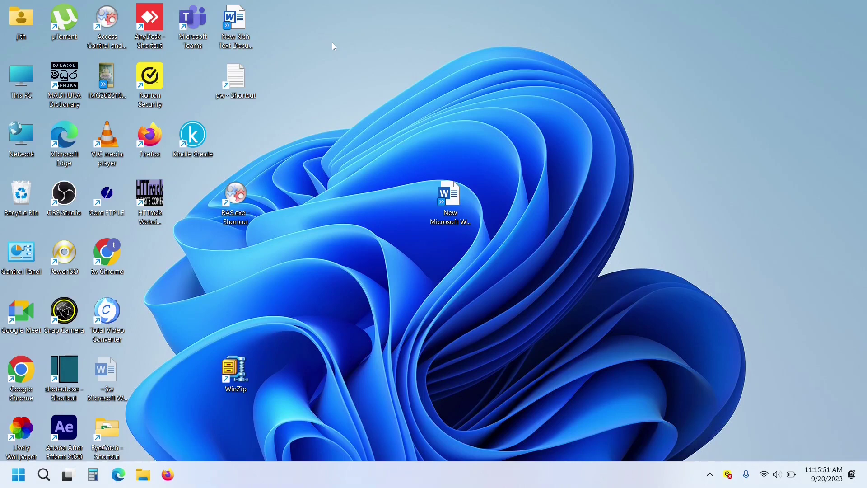
key(ctrl+super+Left)
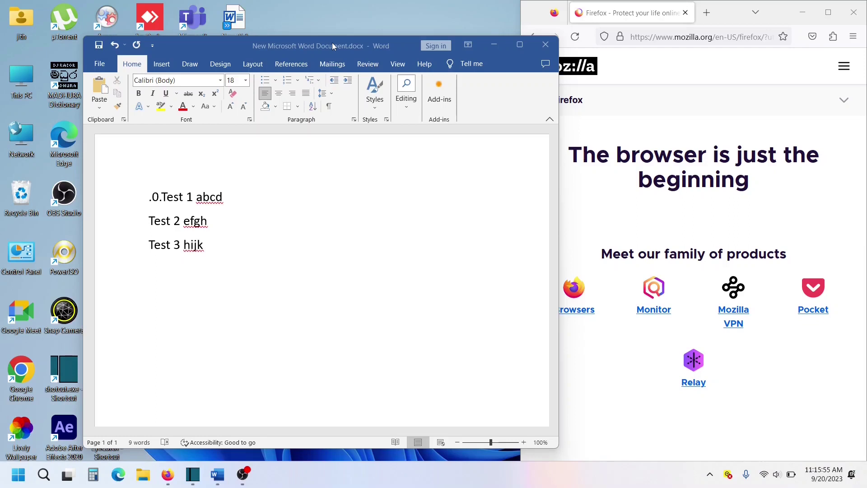
key(ctrl+super+Right)
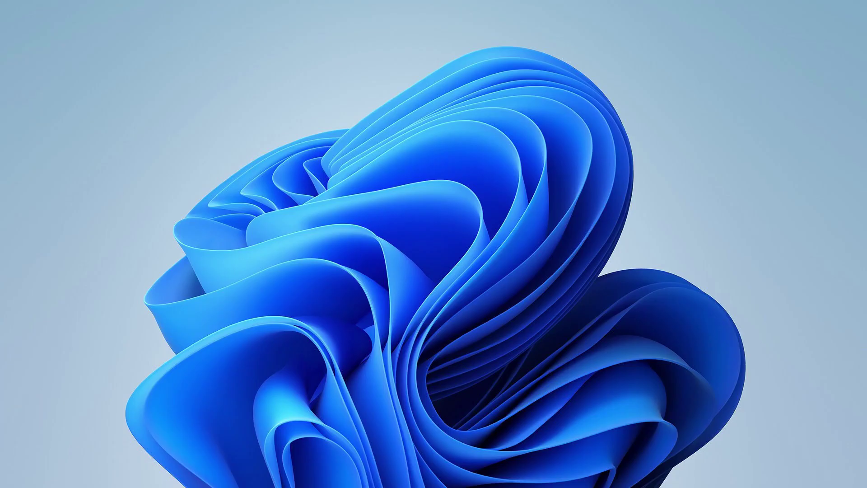